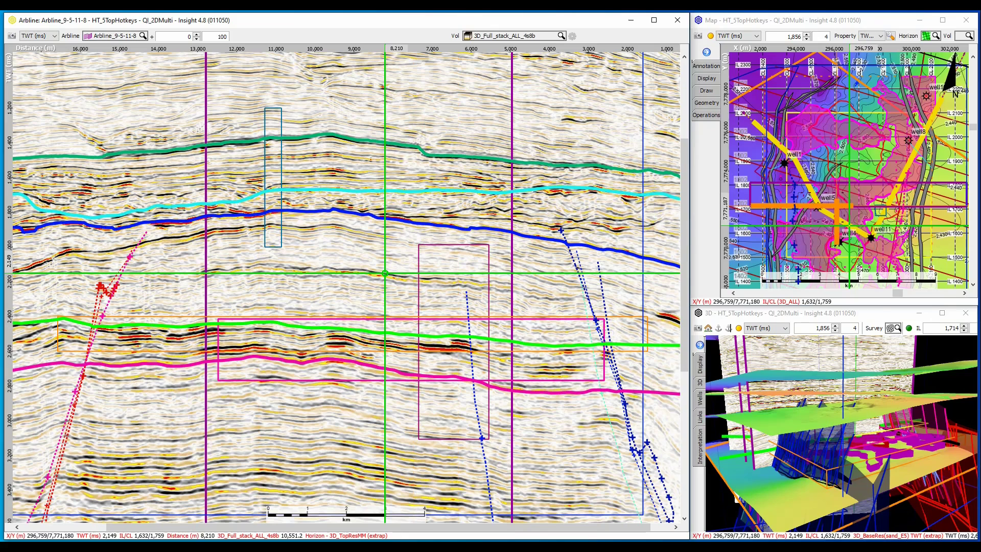
- Toggle the line-intersection annotations on the arbline section on and off twice, leaving them hidden
key(ctrl+shift+i)
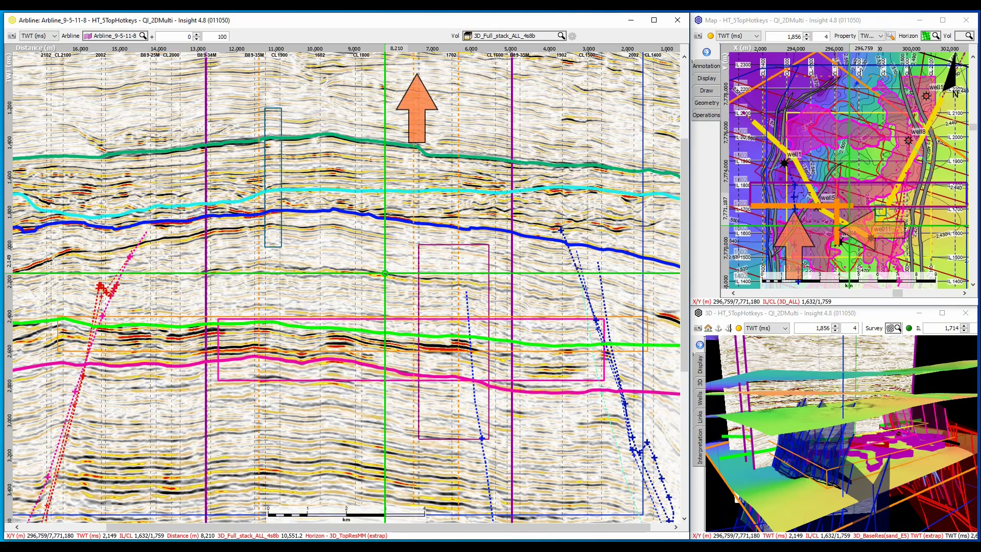
key(ctrl+shift+i)
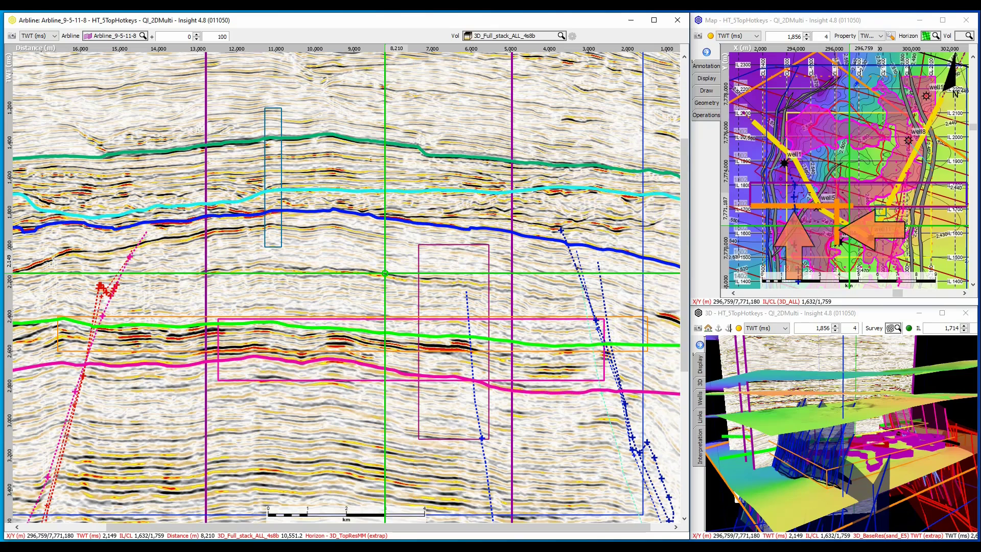
key(ctrl+shift+i)
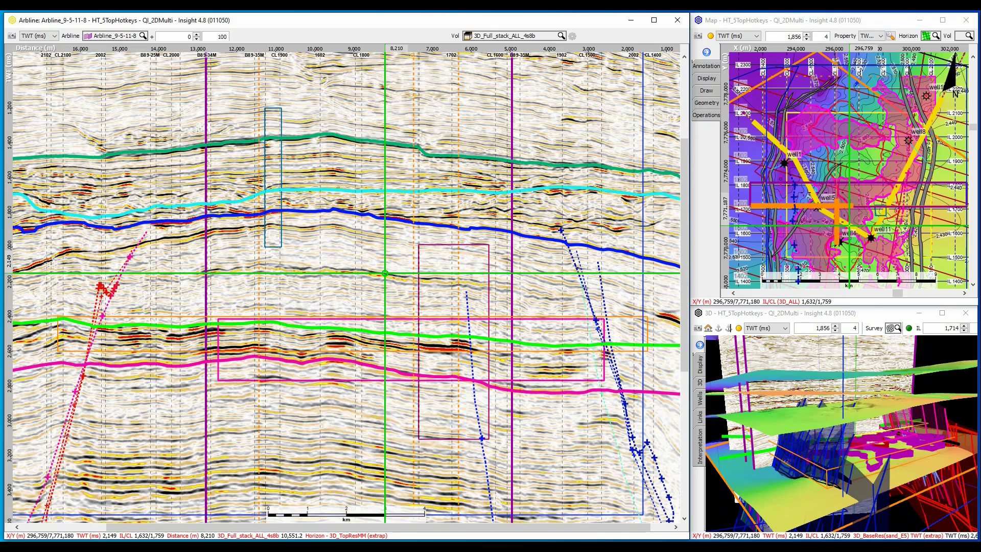
key(ctrl+i)
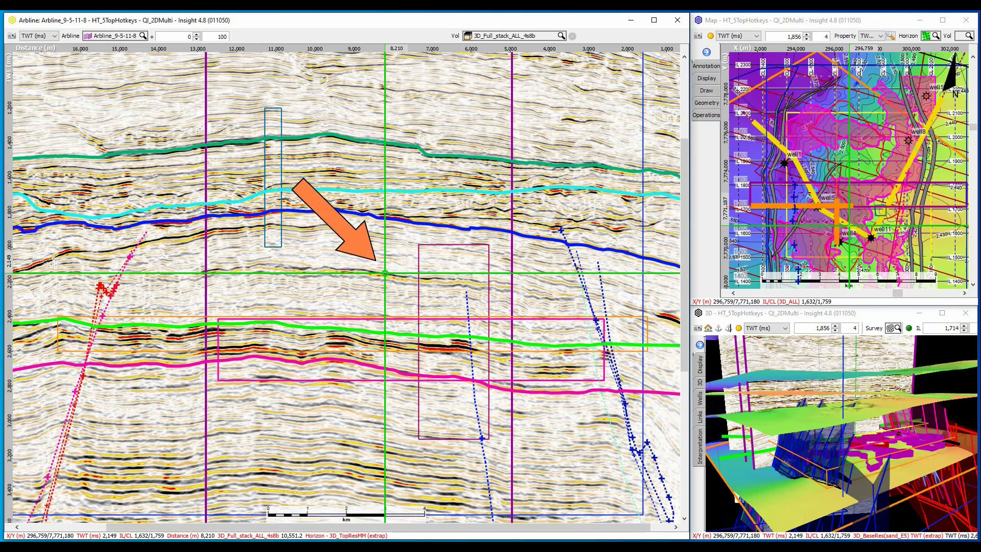
- Turn off the crosshair shown on the arbline section and the map
key(ctrl+shift+x)
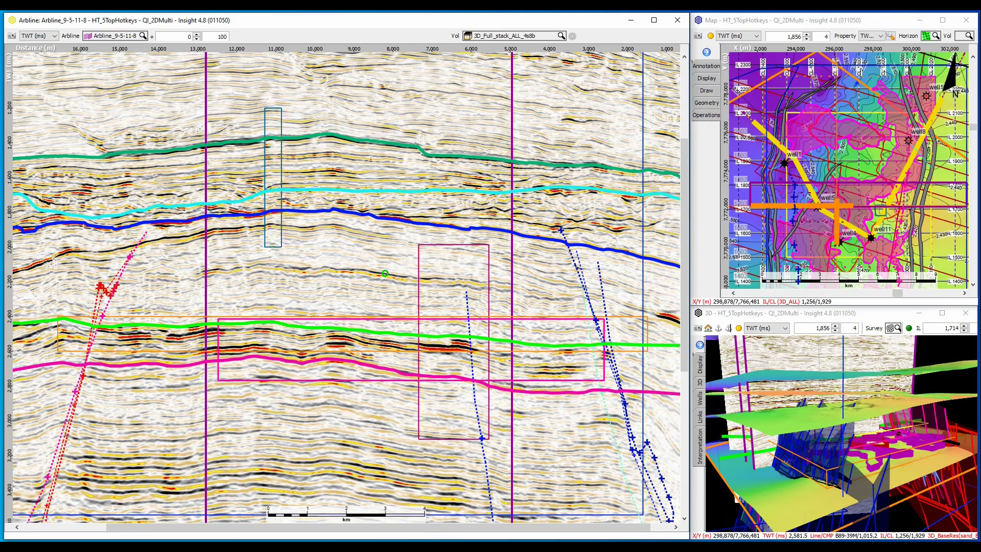
key(Escape)
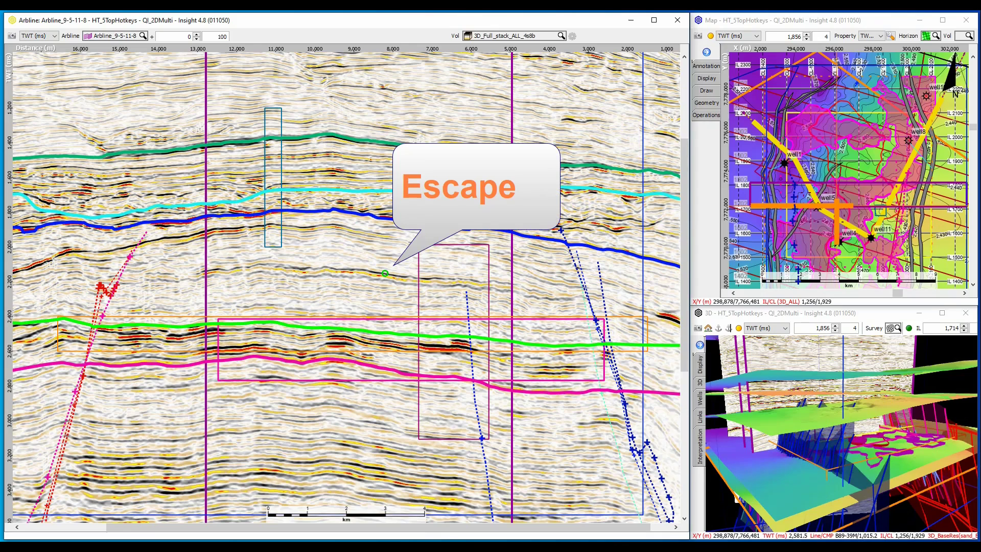
- Open the interpretation display options in the arbline's display settings and move the dialog clear of the section
right_click(385, 273)
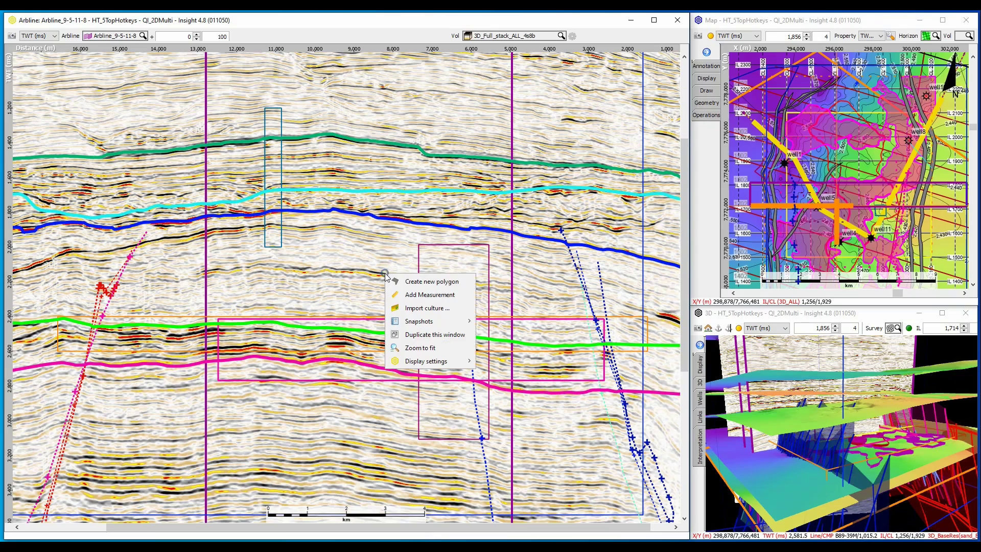
mouse_move(431, 362)
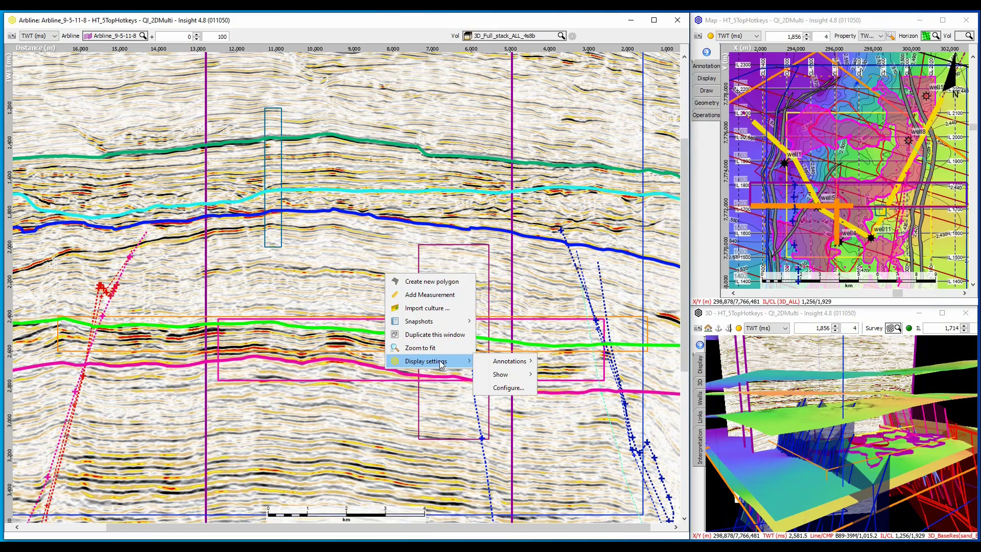
click(509, 388)
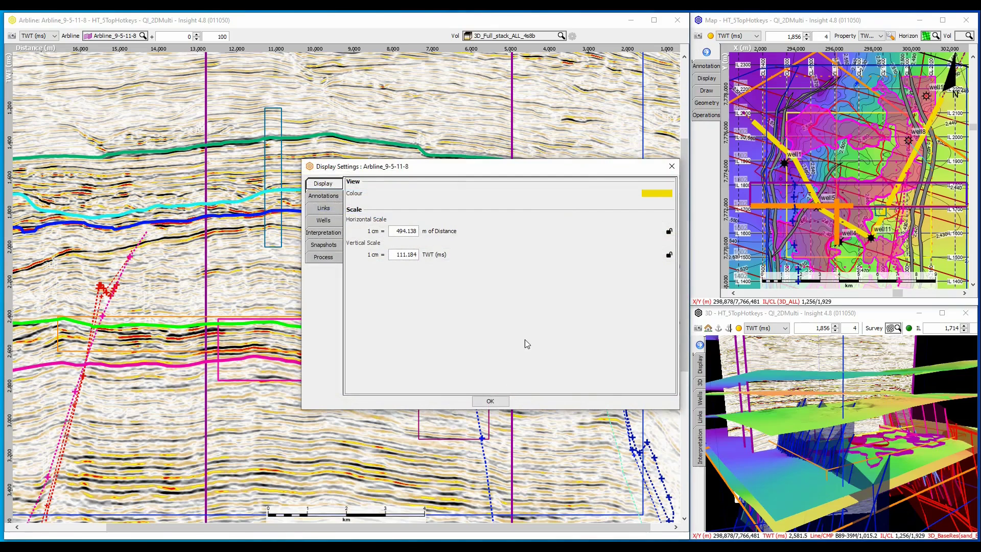
drag(584, 164, 892, 53)
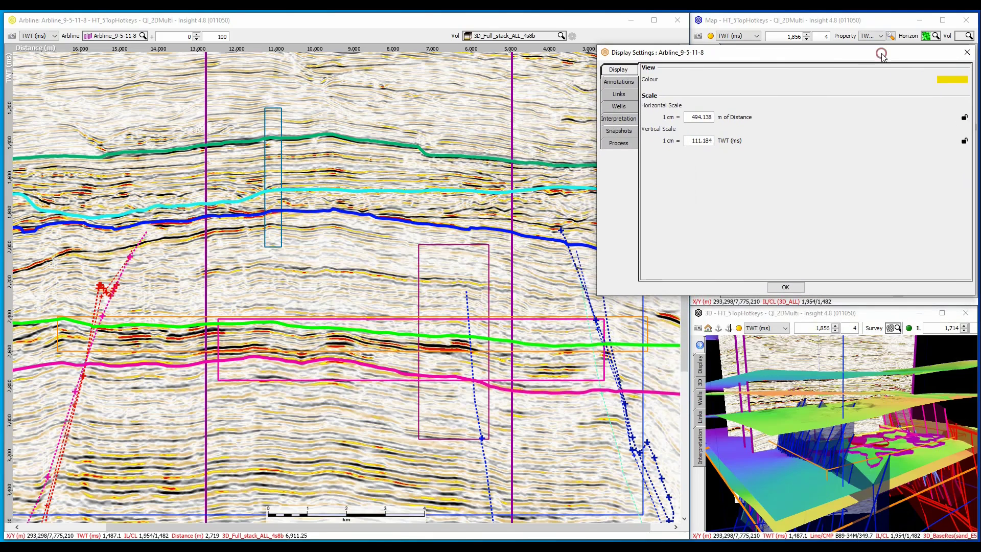
drag(596, 159, 700, 159)
click(719, 121)
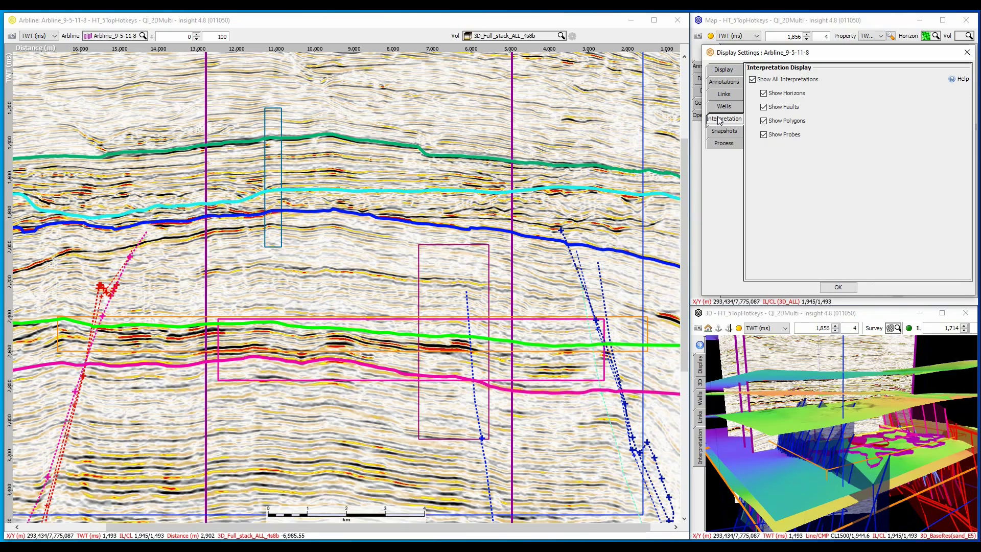
- Toggle all interpretations for the arbline section off and back on twice
click(753, 80)
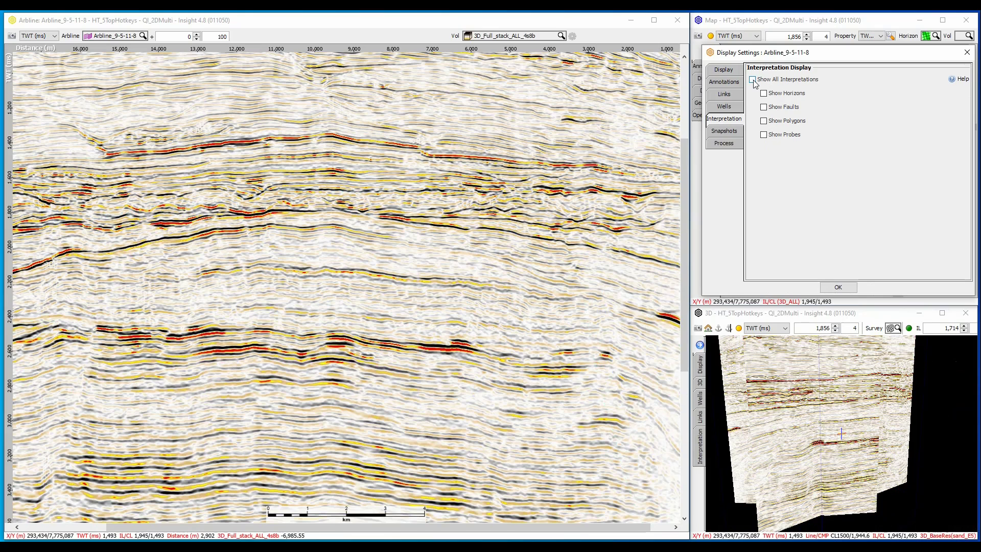
click(752, 80)
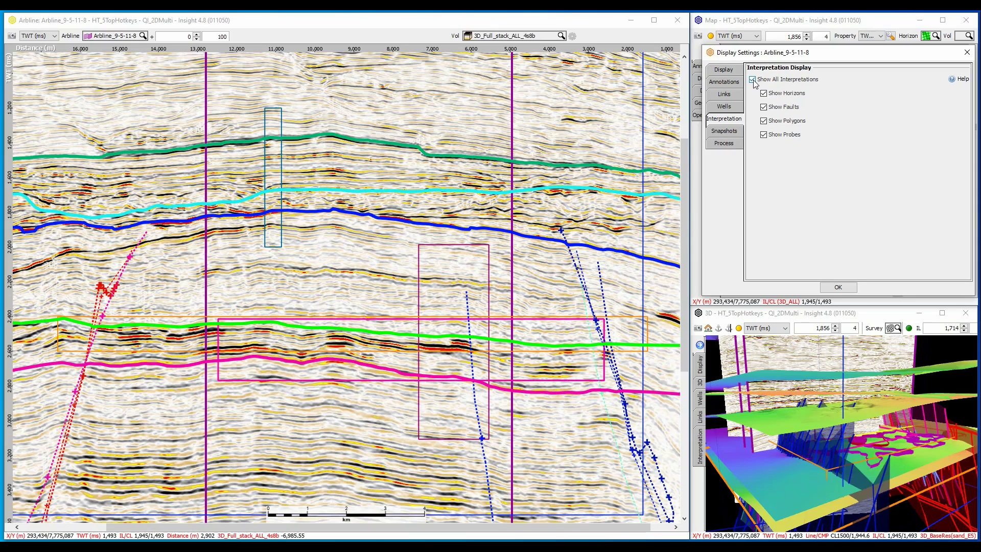
click(392, 198)
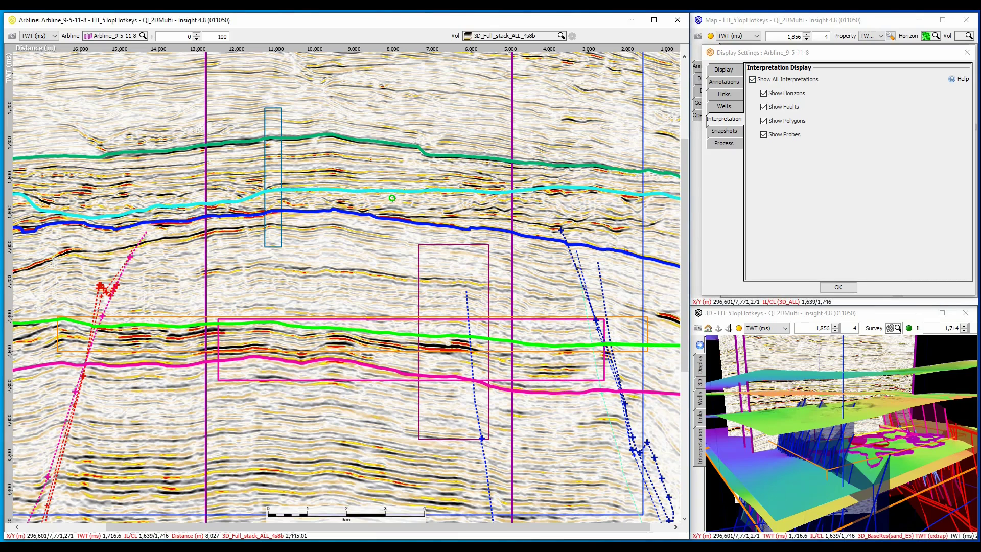
key(ctrl+shift+a)
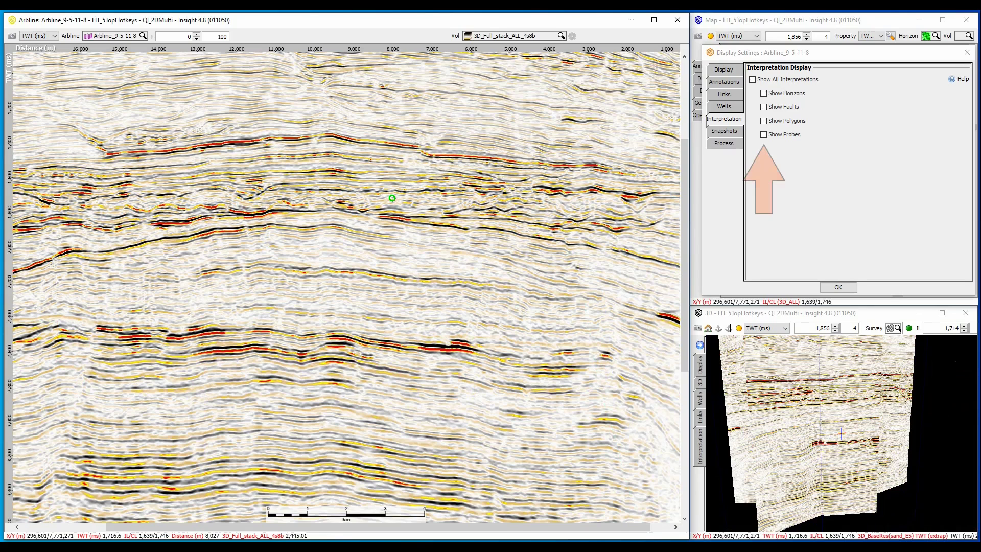
key(ctrl+shift+a)
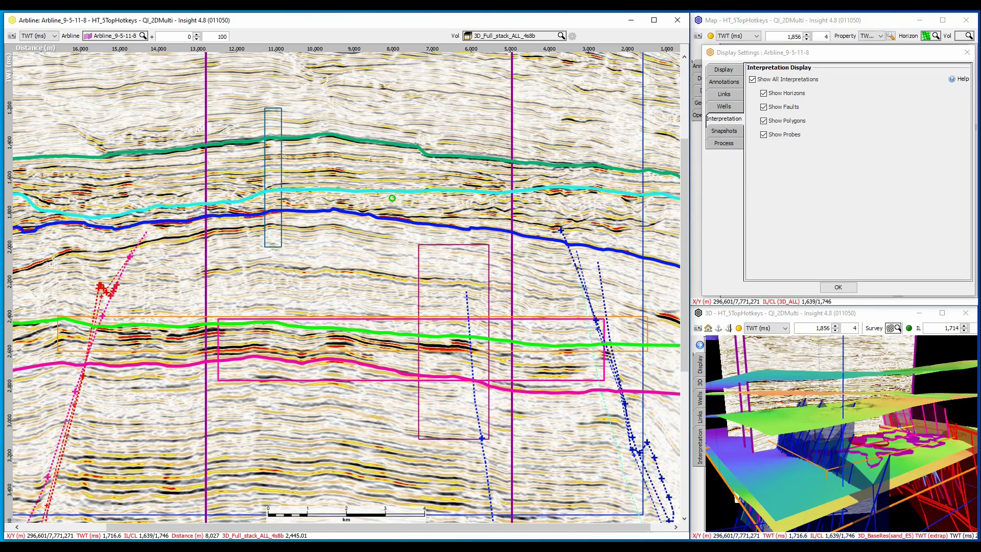
- Hide the probes, horizons and polygons on the arbline section, keeping the faults displayed
key(ctrl+shift+o)
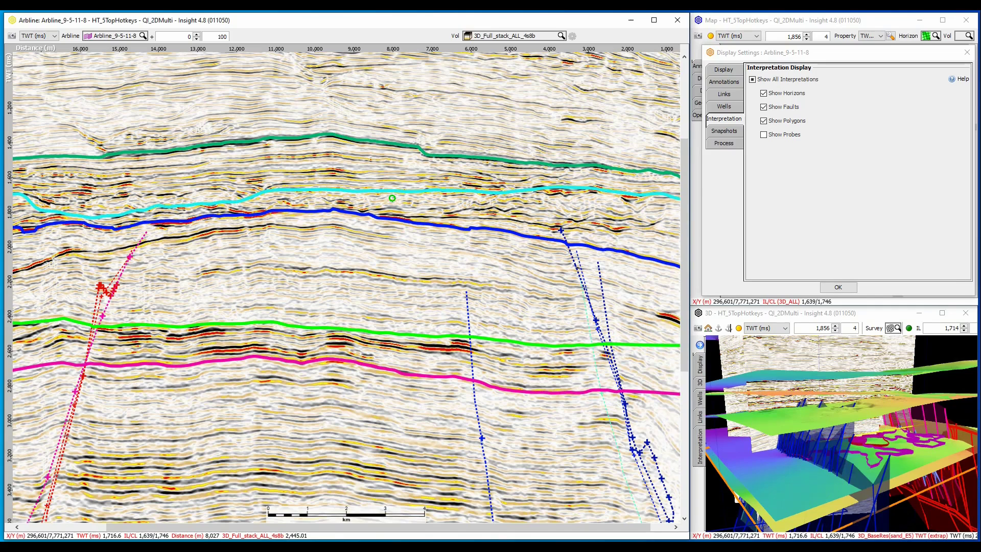
key(ctrl+shift+h)
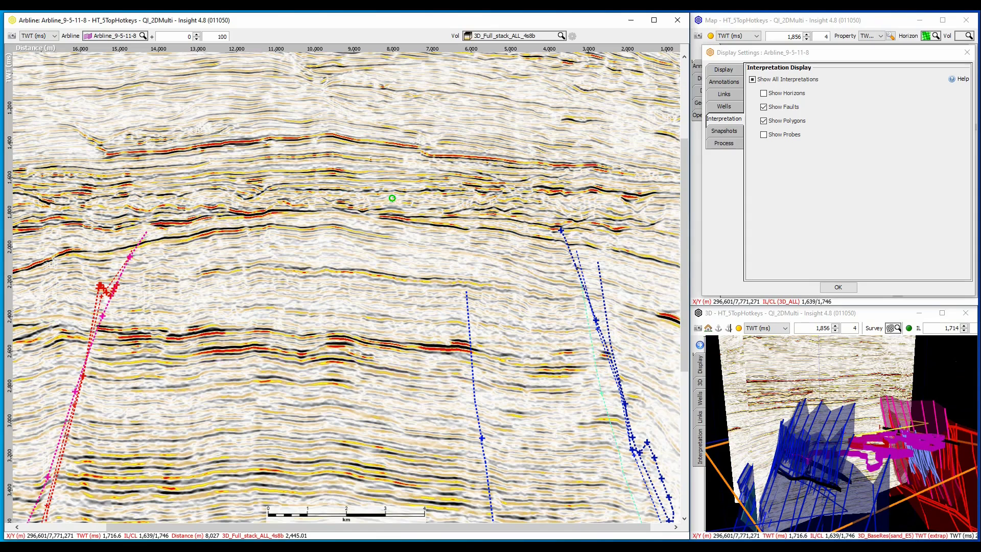
key(ctrl+shift+p)
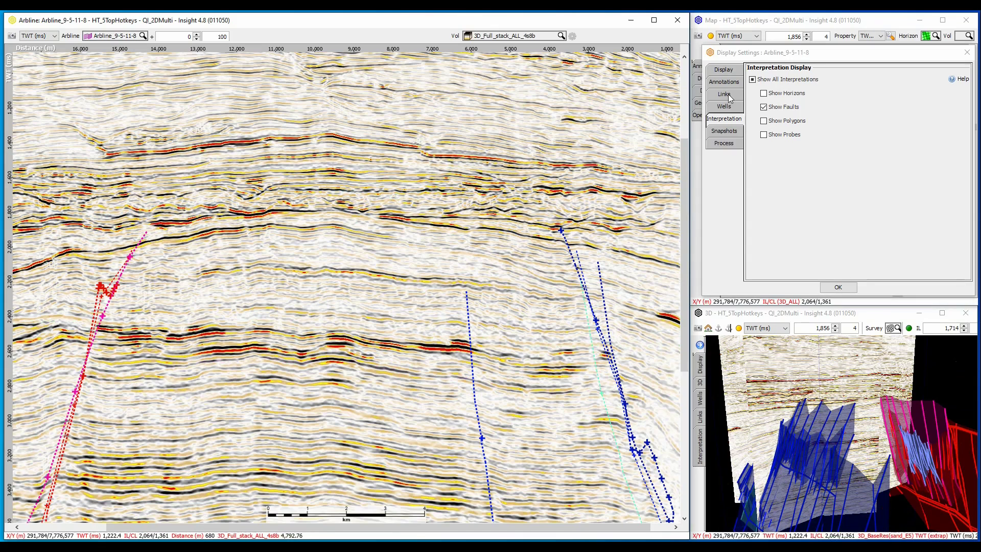
- Unlink the arbline section's horizon, faults, polygon and probe display from the other views and accept the settings
click(729, 96)
click(753, 216)
click(753, 229)
click(752, 244)
click(753, 257)
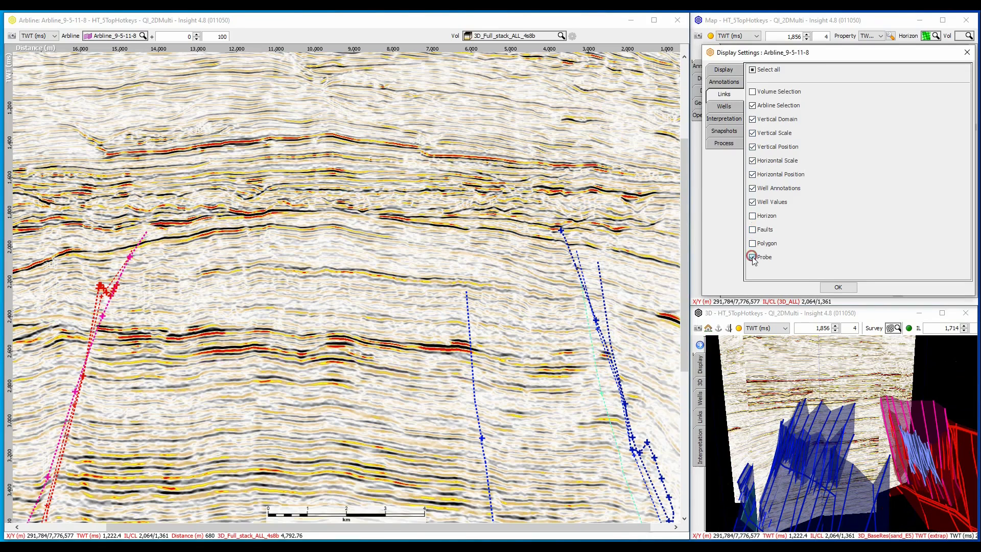
click(838, 287)
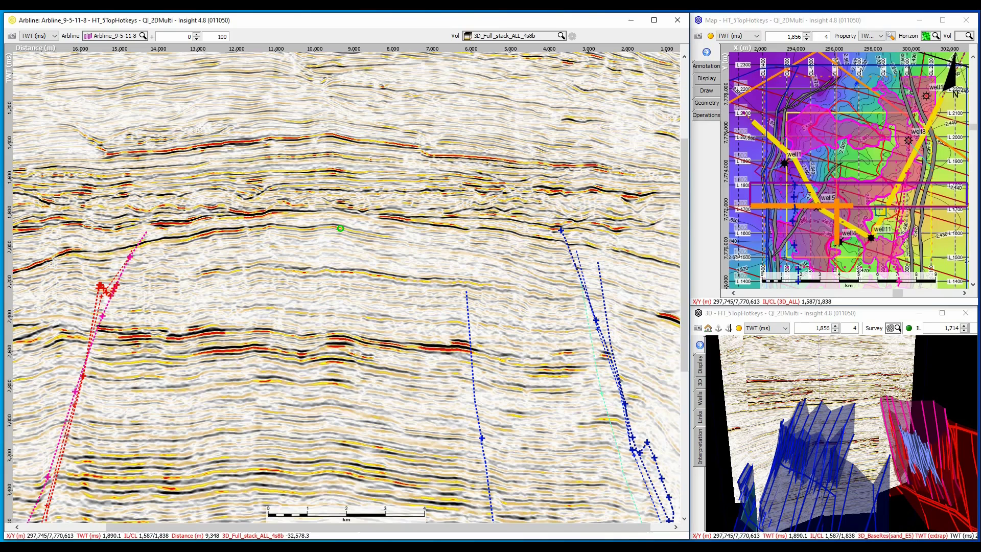
- Hide the faults on the arbline section and all interpretations on the map
key(ctrl+shift+f)
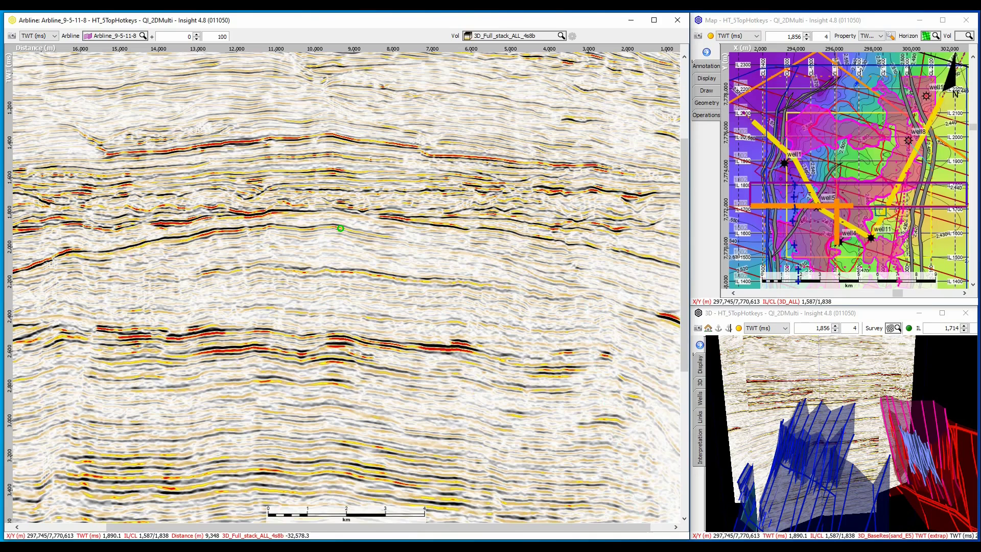
click(869, 154)
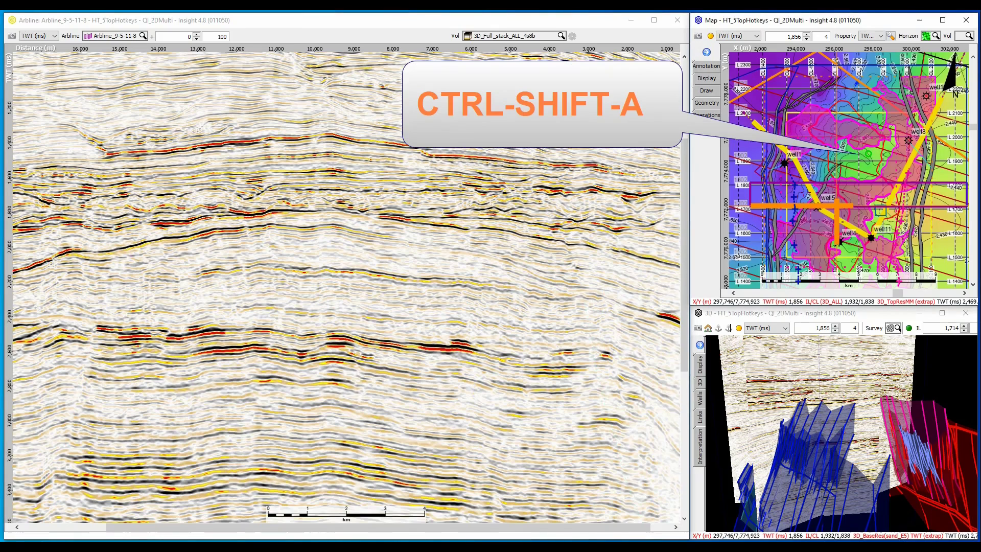
key(ctrl+shift+a)
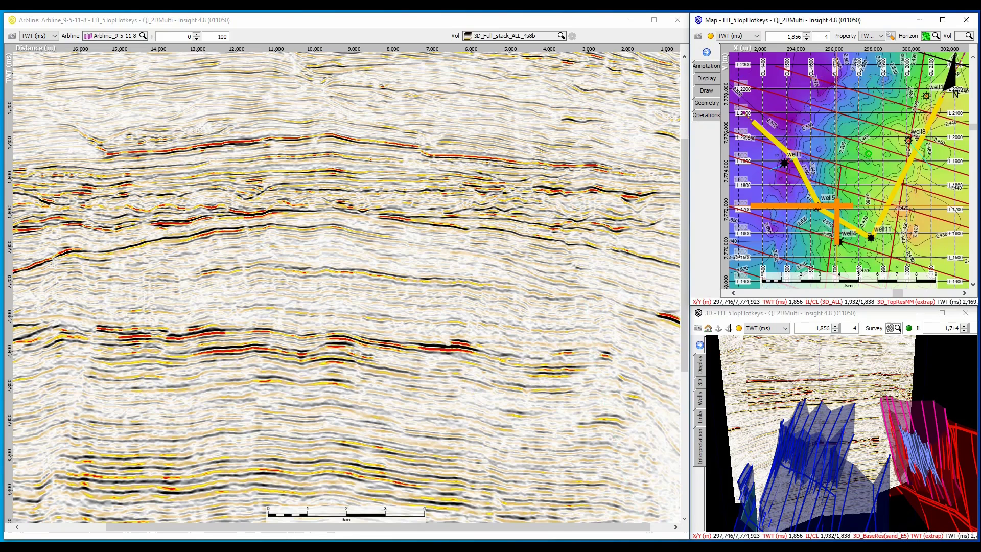
- Reverse the display direction of the arbline section
click(292, 287)
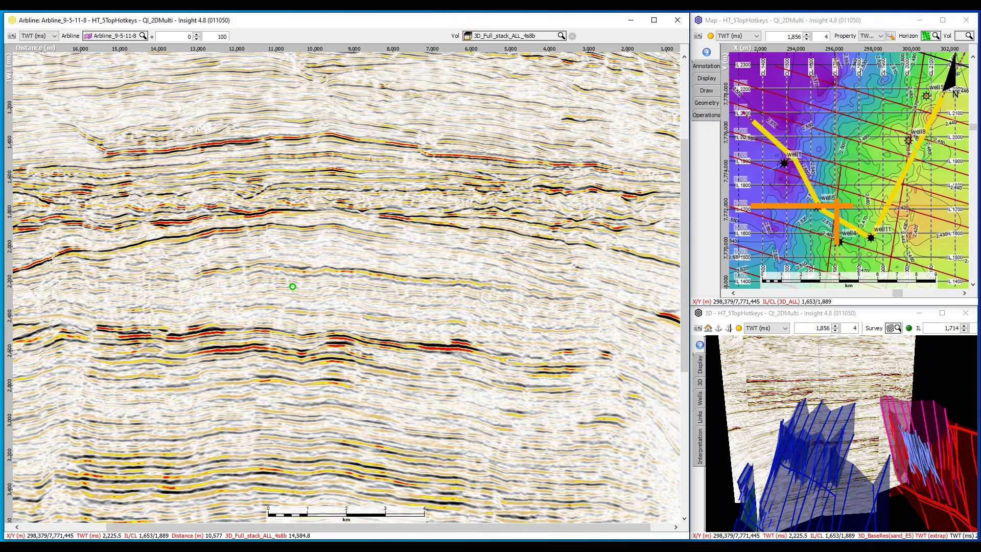
key(ctrl+r)
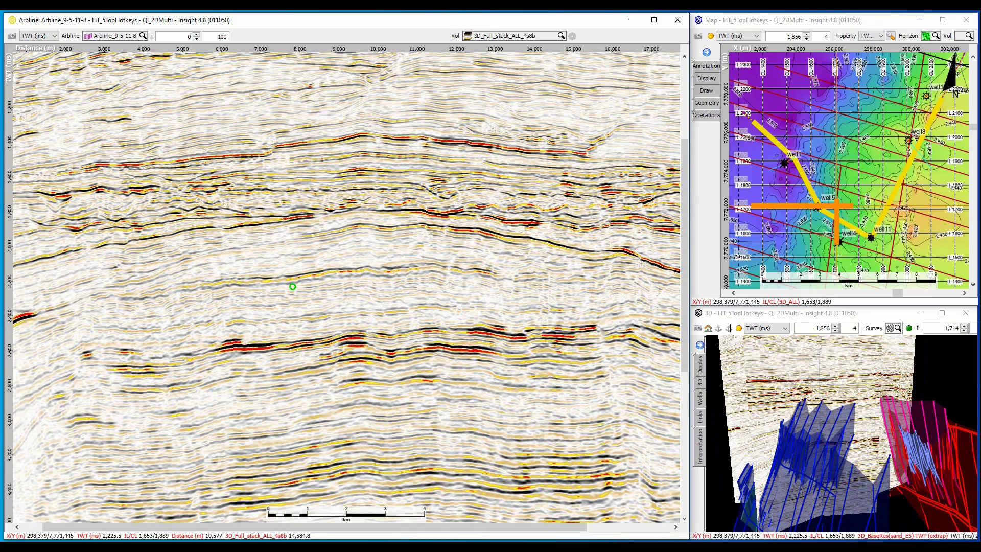
- Cycle the arbline section through the available volumes until Pseudo-Relief is displayed
key(Page_Down)
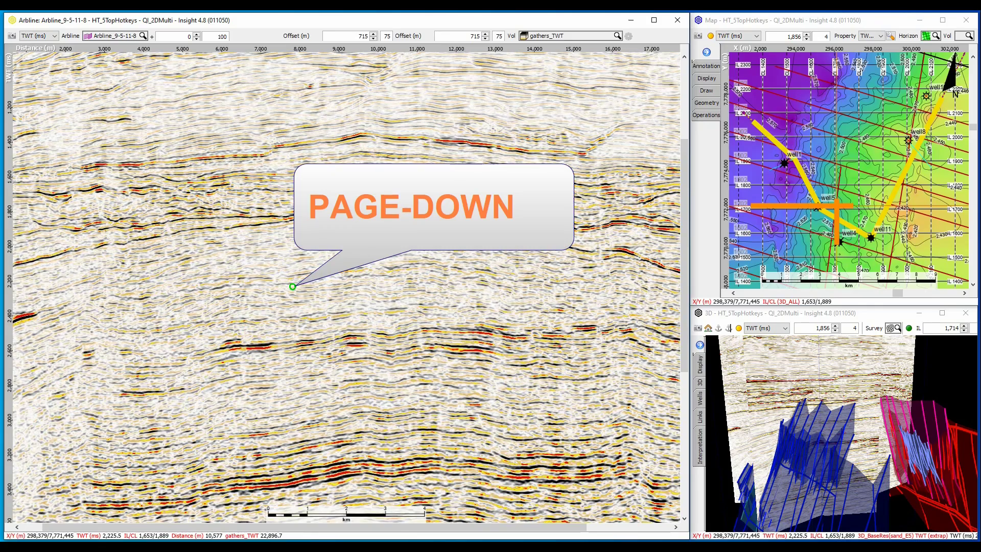
key(Page_Down)
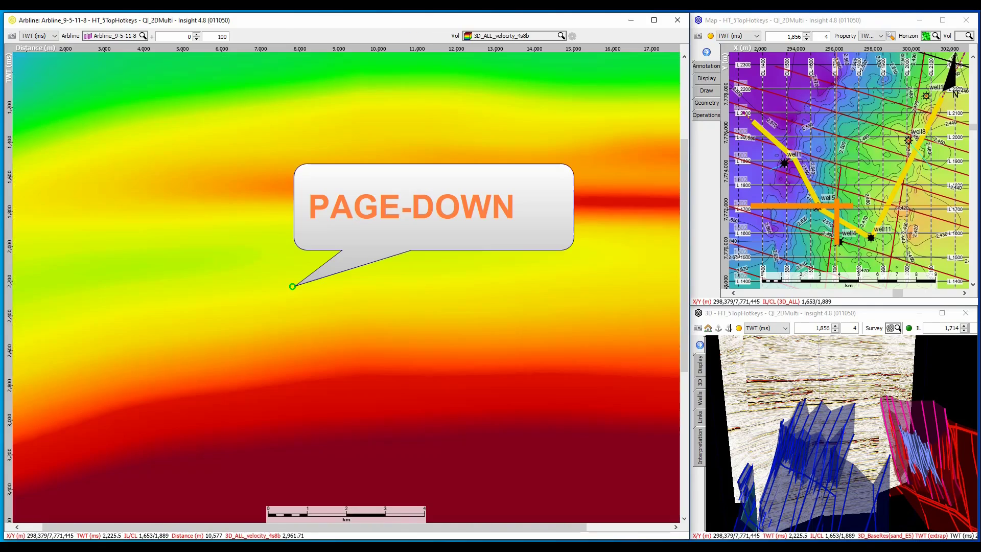
key(Page_Down)
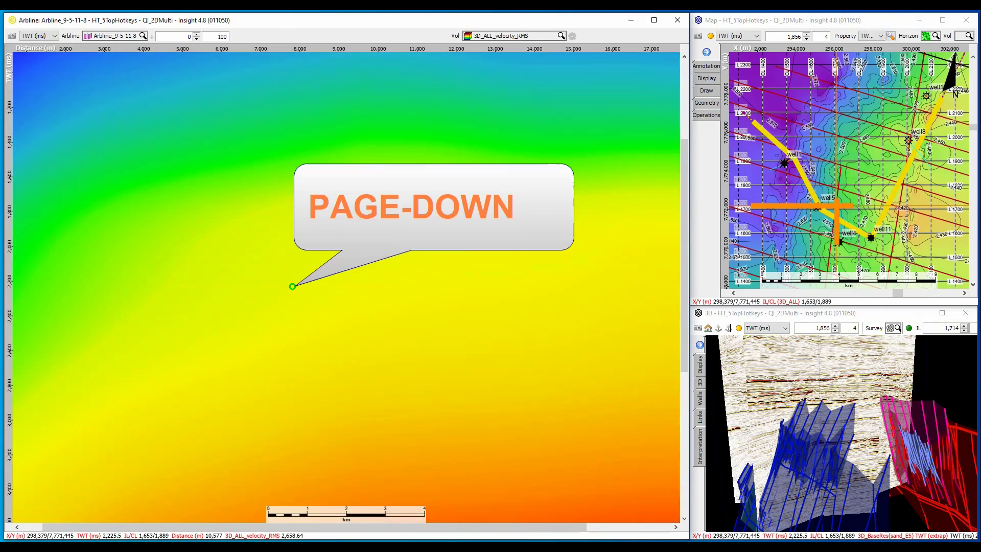
key(Page_Down)
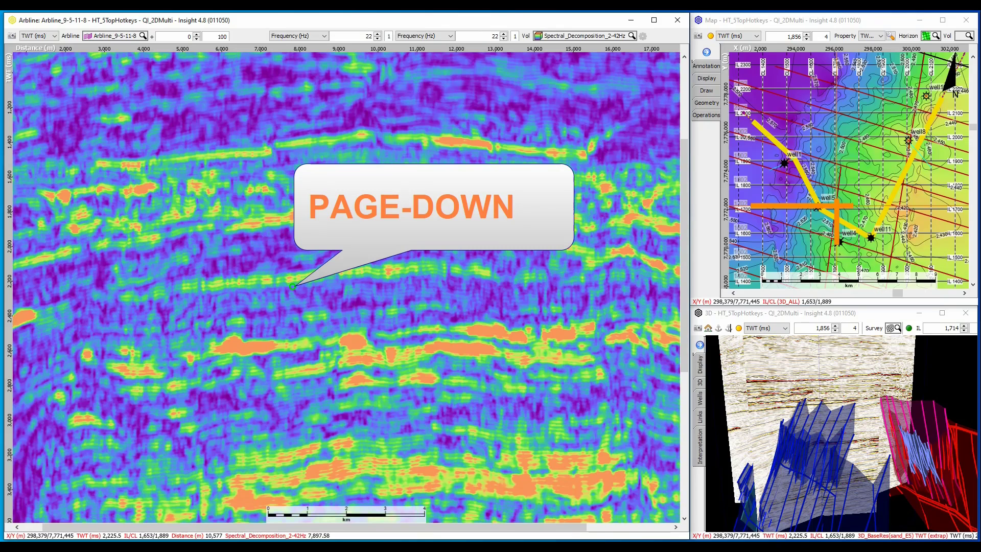
key(Page_Down)
key(Page_Down)
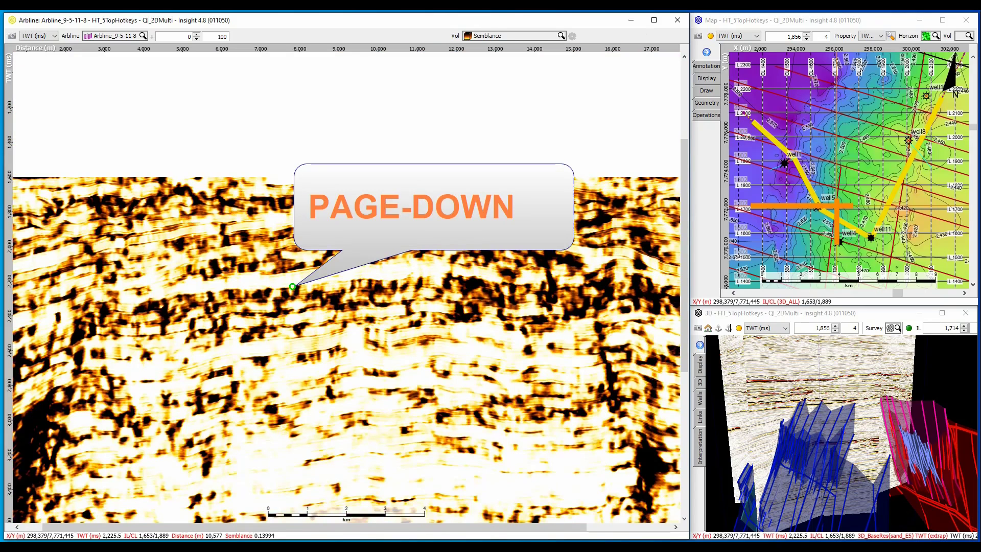
key(Page_Down)
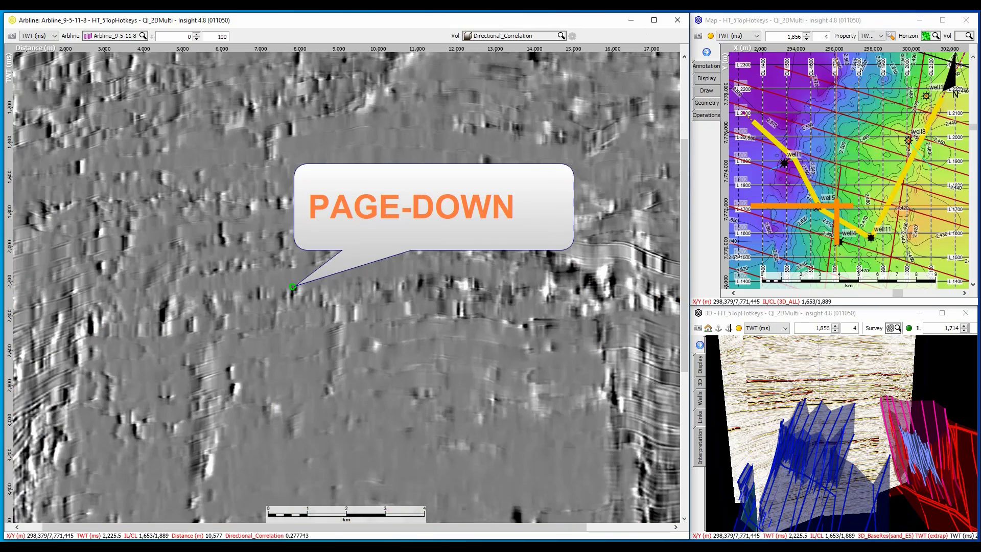
key(Page_Down)
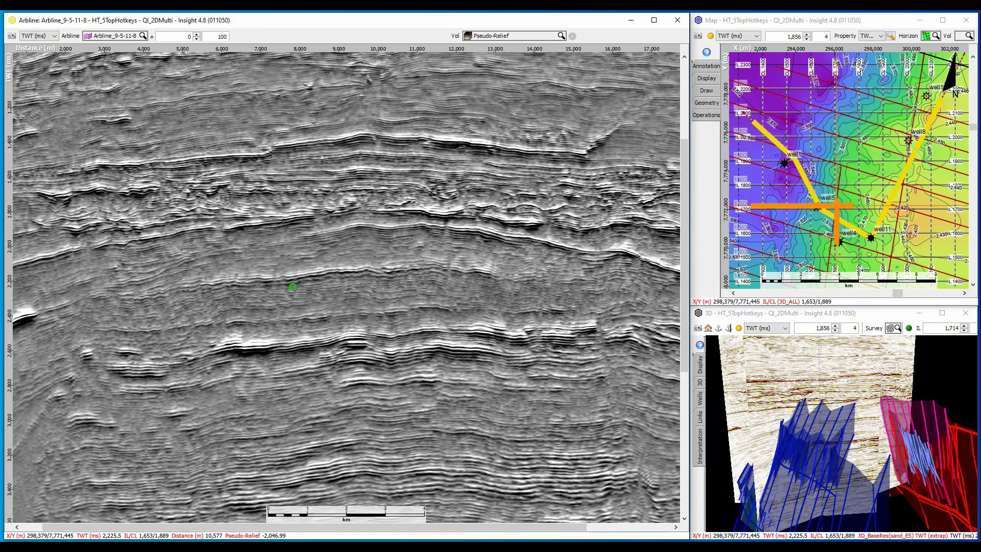
- Lower and then raise the display contrast of the Pseudo-Relief volume on the arbline section
key(F6)
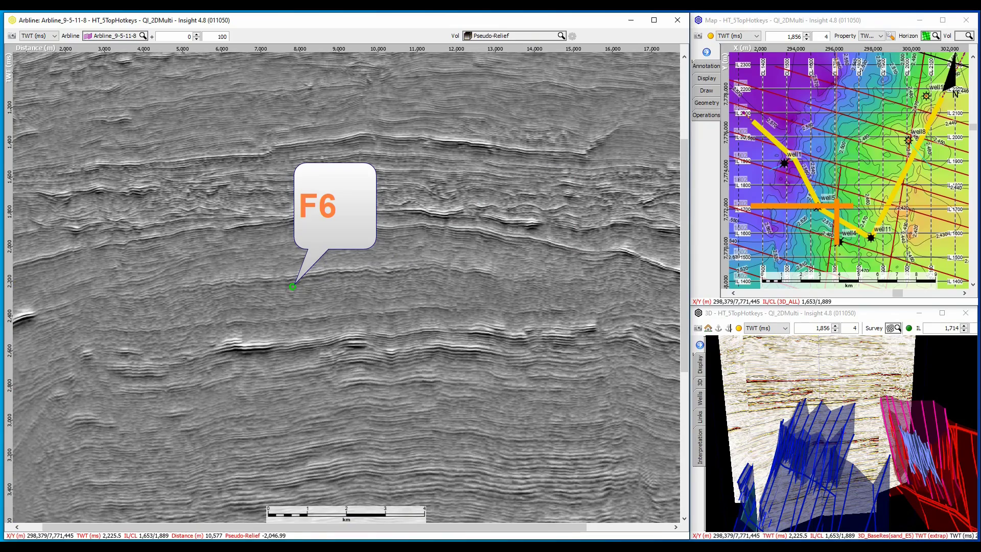
key(F5)
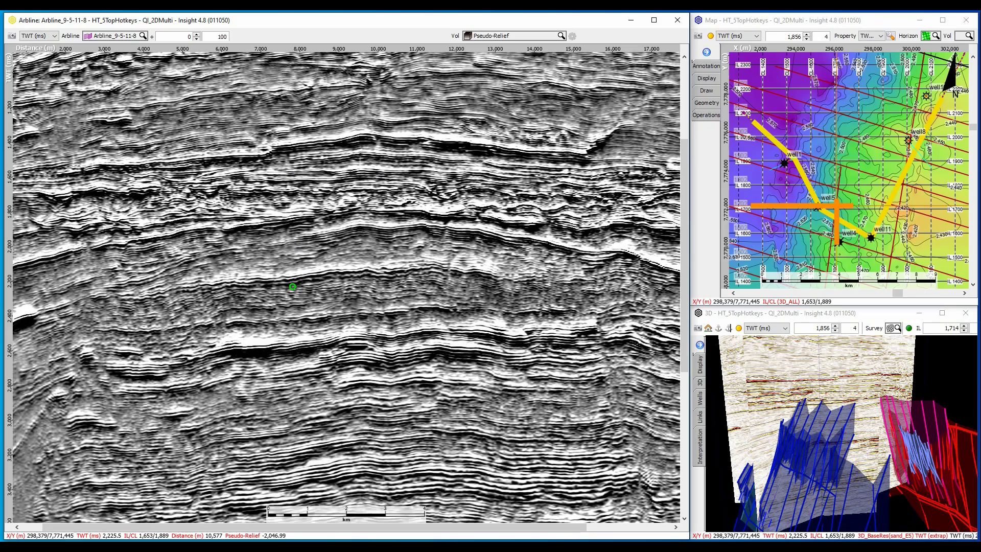
- Reset the colourbar of the Pseudo-Relief volume on the arbline section to its default contrast
key(F4)
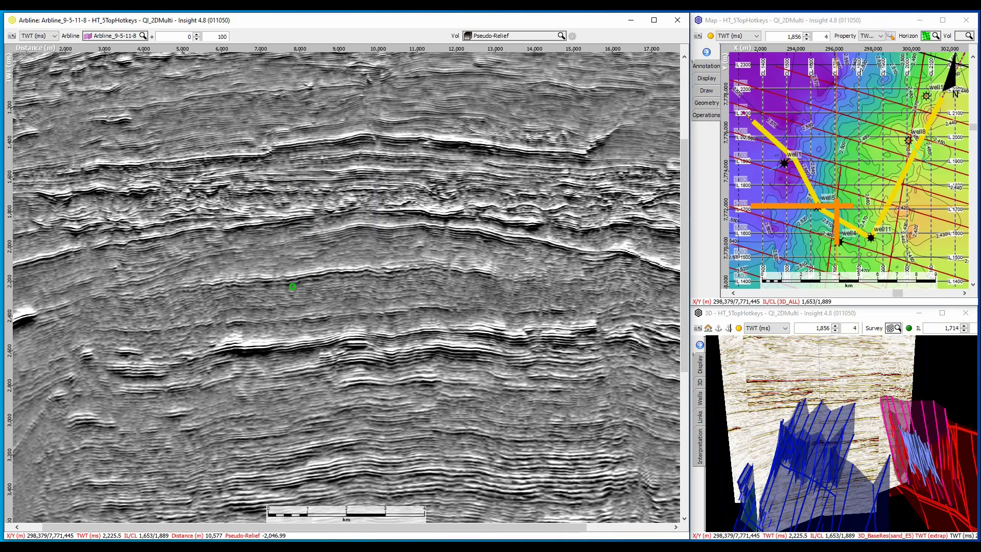
- Toggle the horizons on and off, leaving them displayed, and show the faults as well on the arbline section
key(ctrl+shift+h)
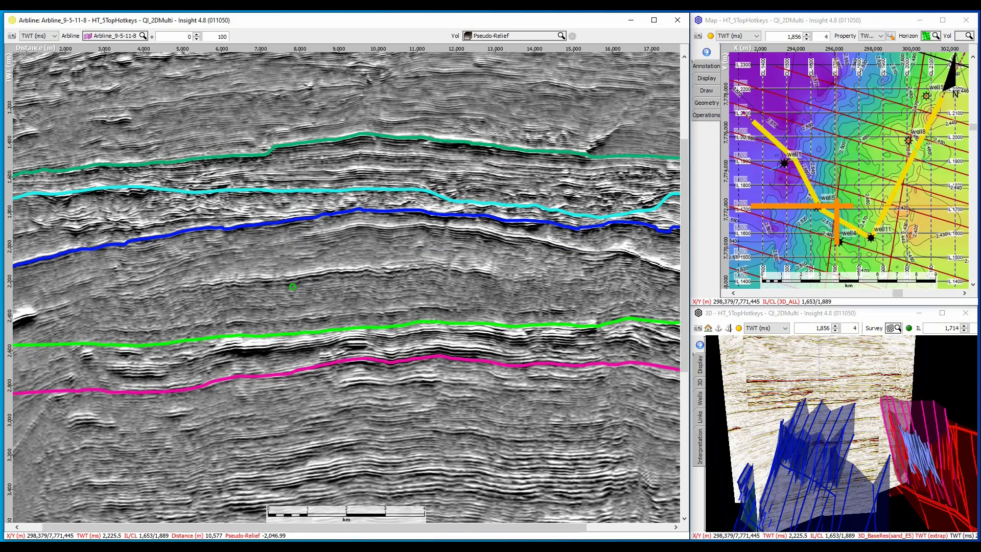
key(ctrl+shift+h)
key(ctrl+shift+h)
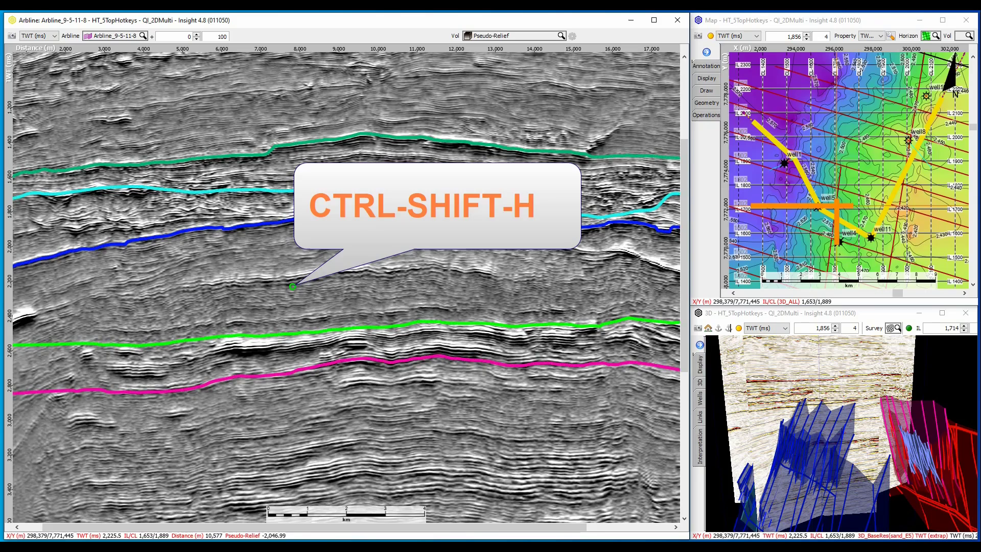
key(ctrl+shift+h)
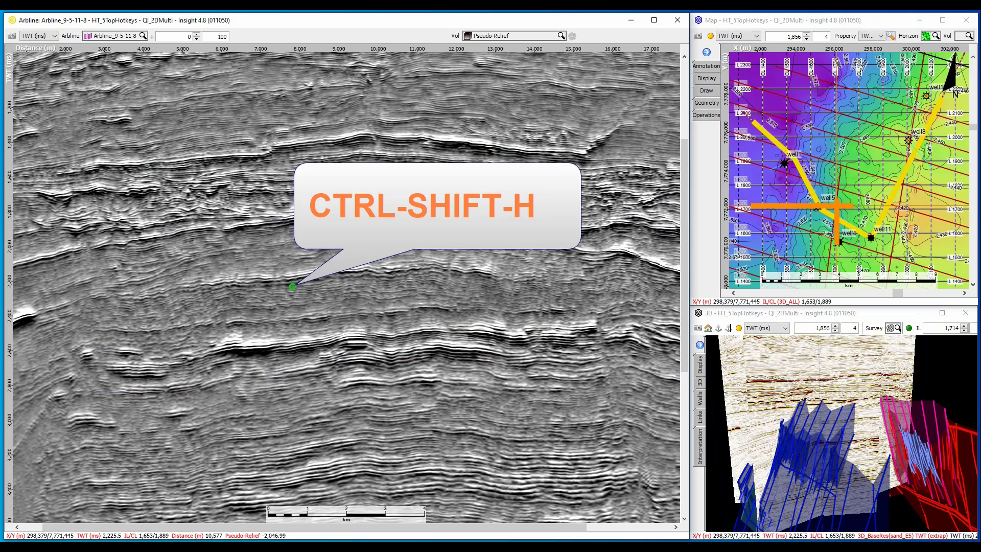
key(ctrl+shift+h)
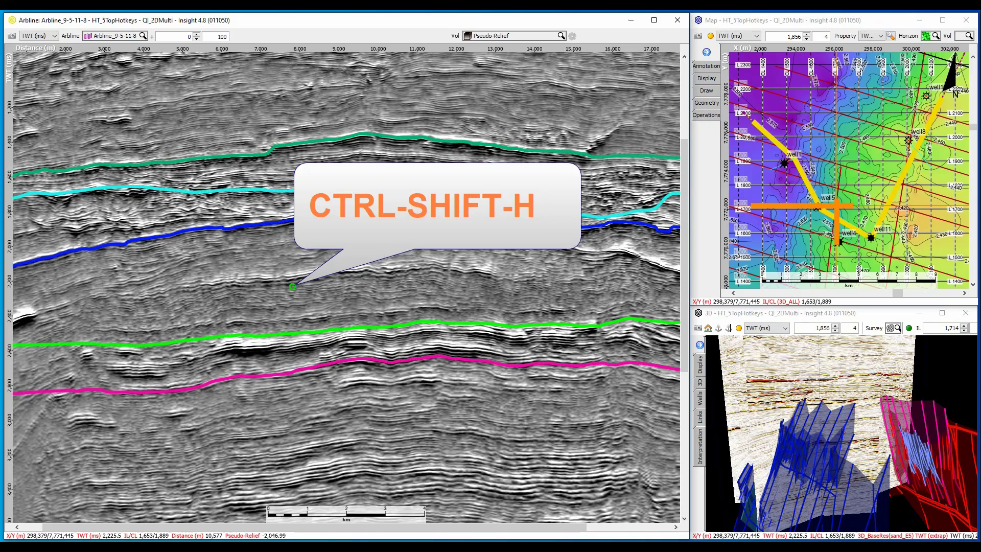
key(ctrl+shift+f)
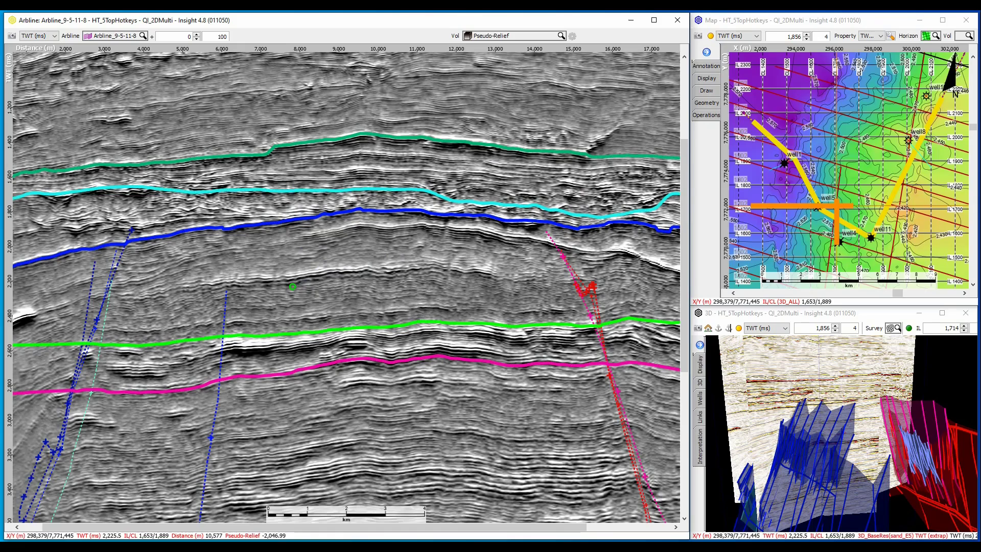
- Hide all faults in the Main folder from the views and return to the arbline section
key(space)
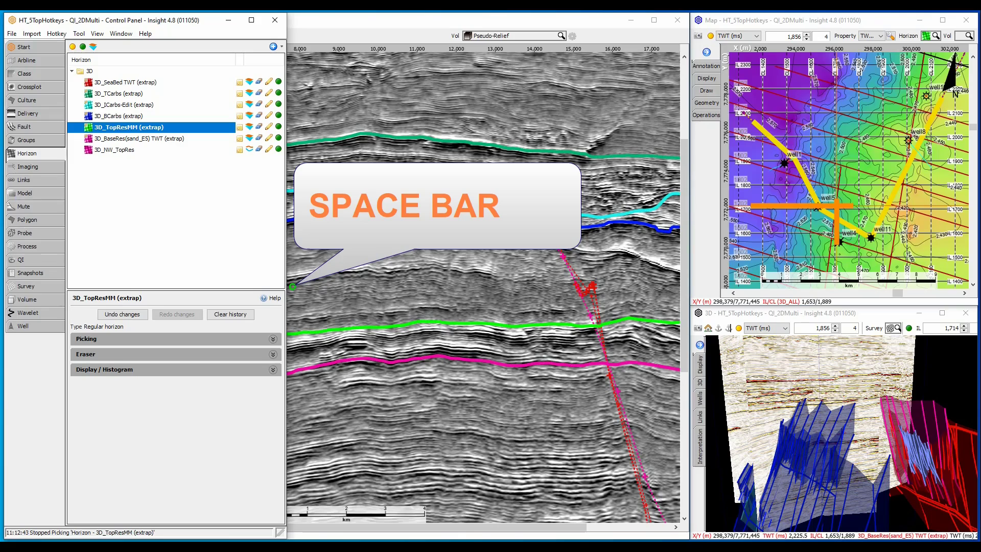
click(11, 128)
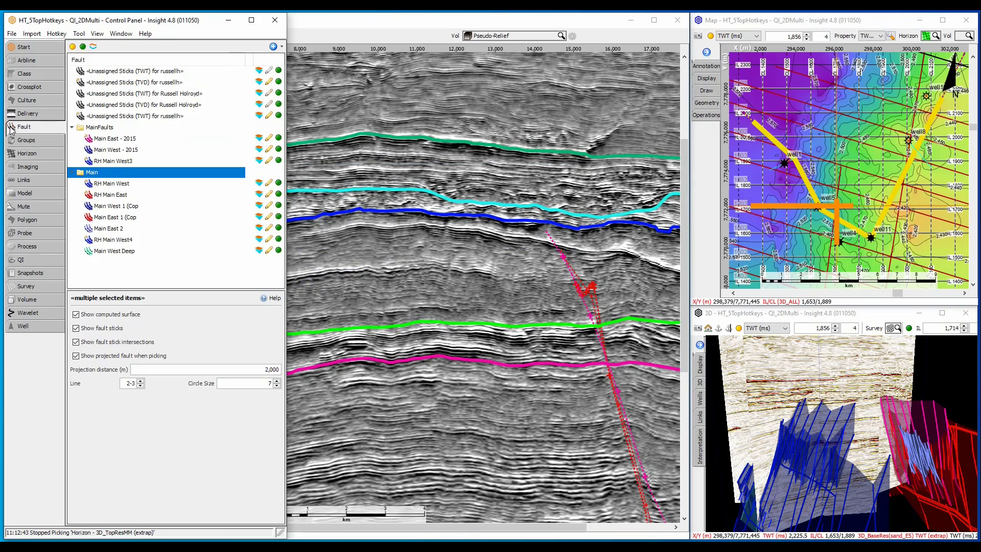
right_click(92, 172)
click(122, 195)
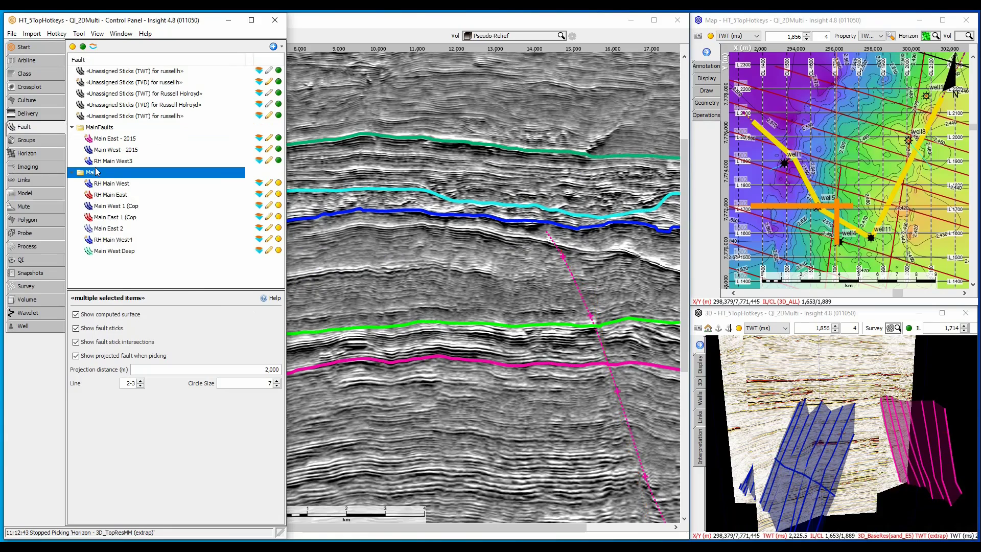
click(314, 21)
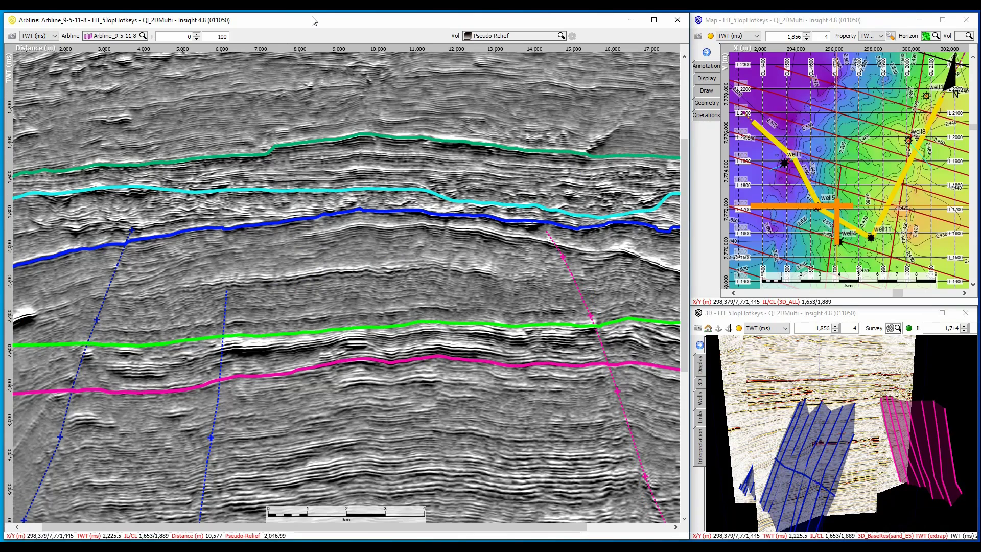
- Review the list of interpretation hotkeys, and save the session from the arbline section
key(alt+Tab)
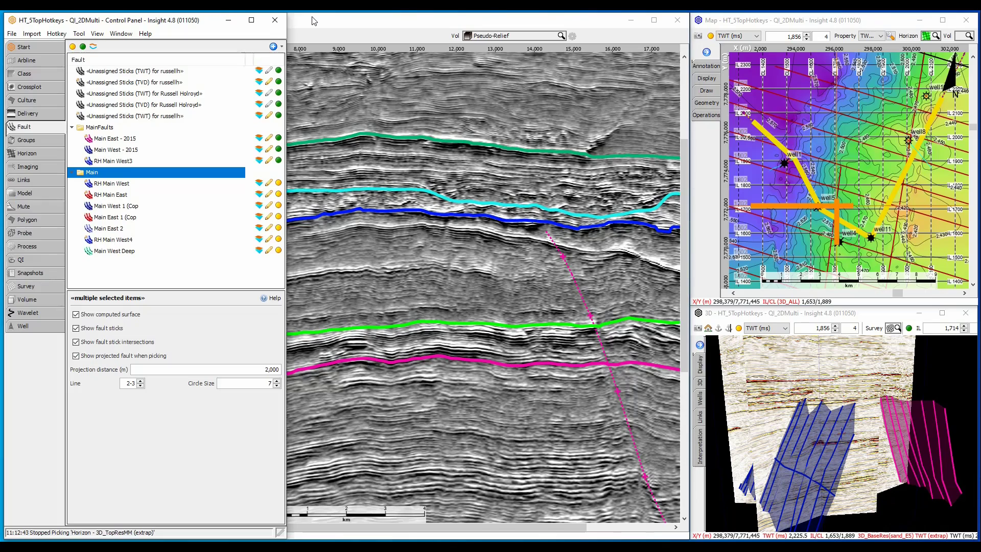
click(57, 33)
mouse_move(104, 26)
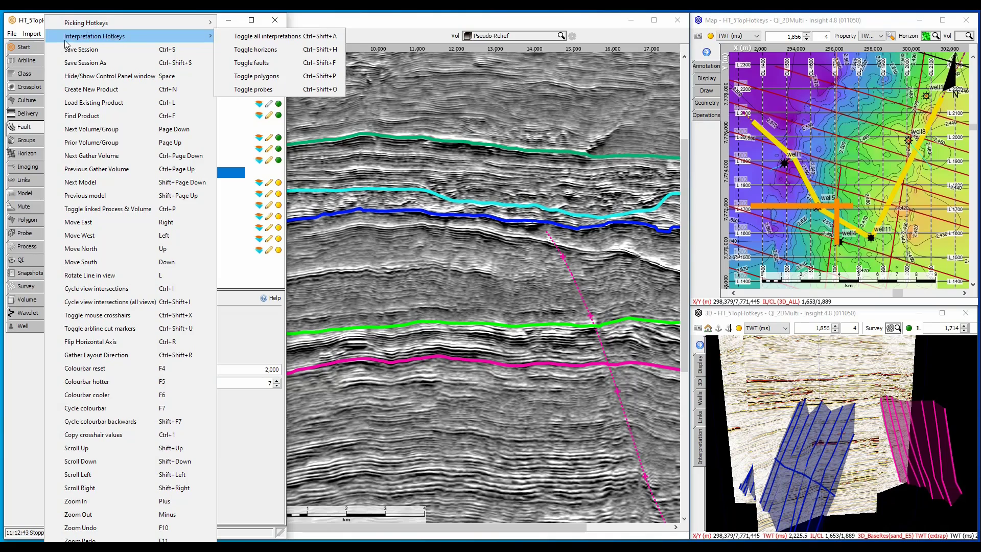
click(19, 21)
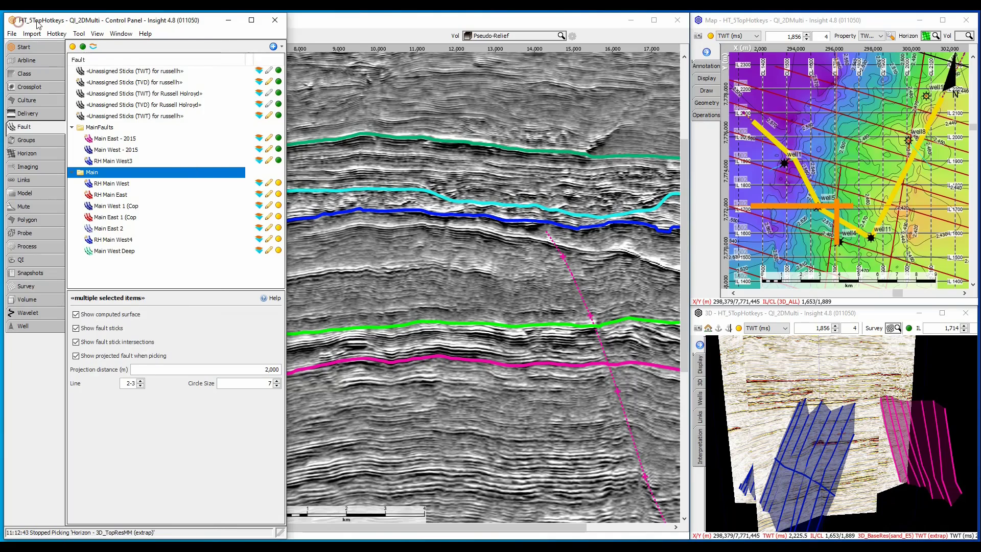
click(311, 19)
key(ctrl+s)
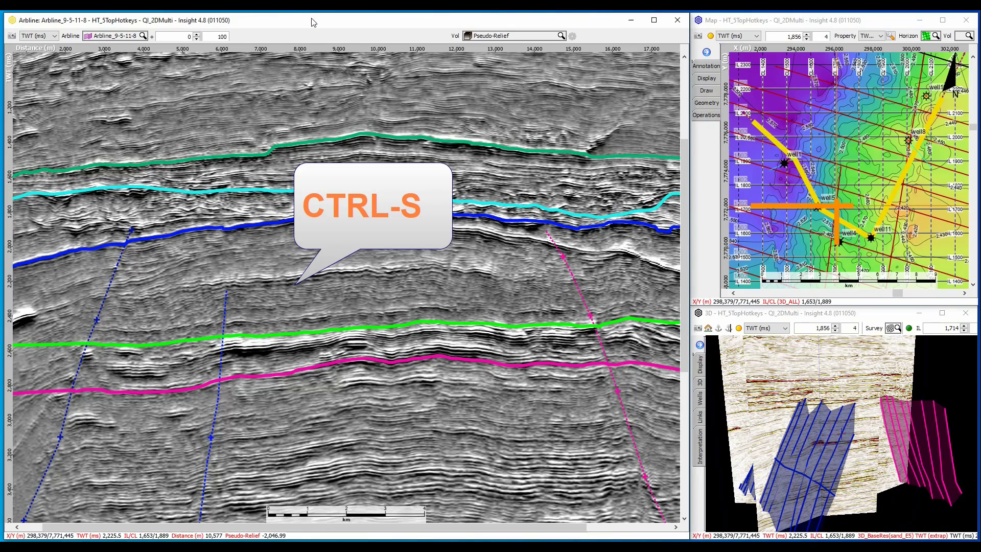